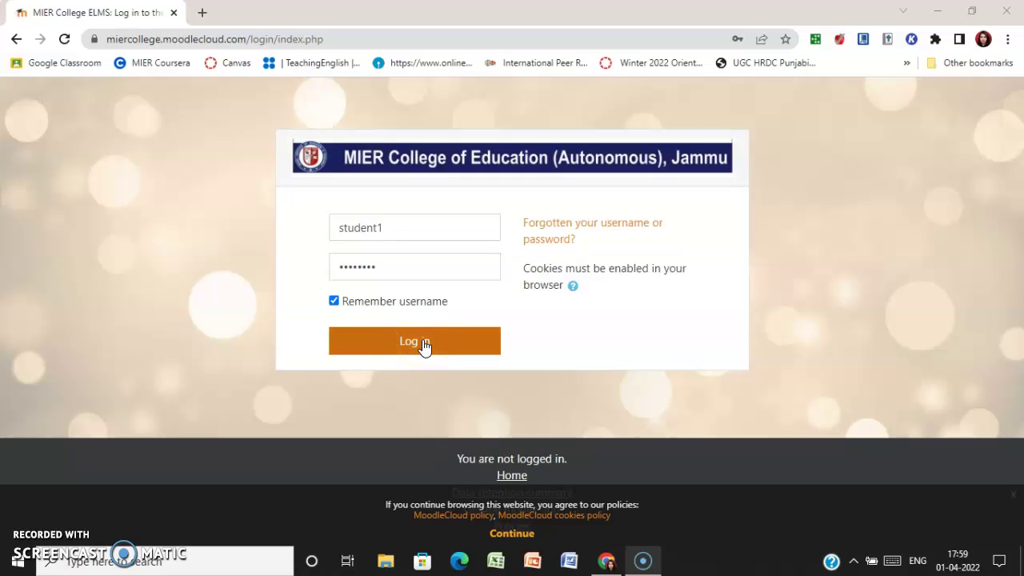
Step: Log in to the MIER College site with the pre-filled student username and password
{"action": "left_click", "coordinate": [432, 343]}
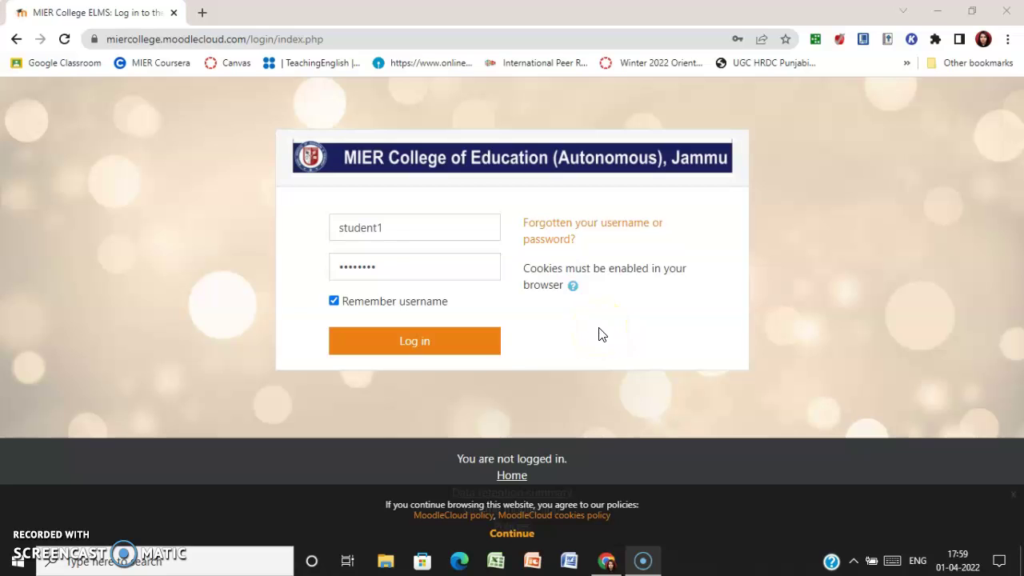
{"action": "left_click_drag", "start_coordinate": [573, 300], "coordinate": [544, 342]}
{"action": "left_click_drag", "start_coordinate": [494, 336], "coordinate": [534, 342]}
{"action": "left_click", "coordinate": [526, 332]}
{"action": "left_click", "coordinate": [408, 351]}
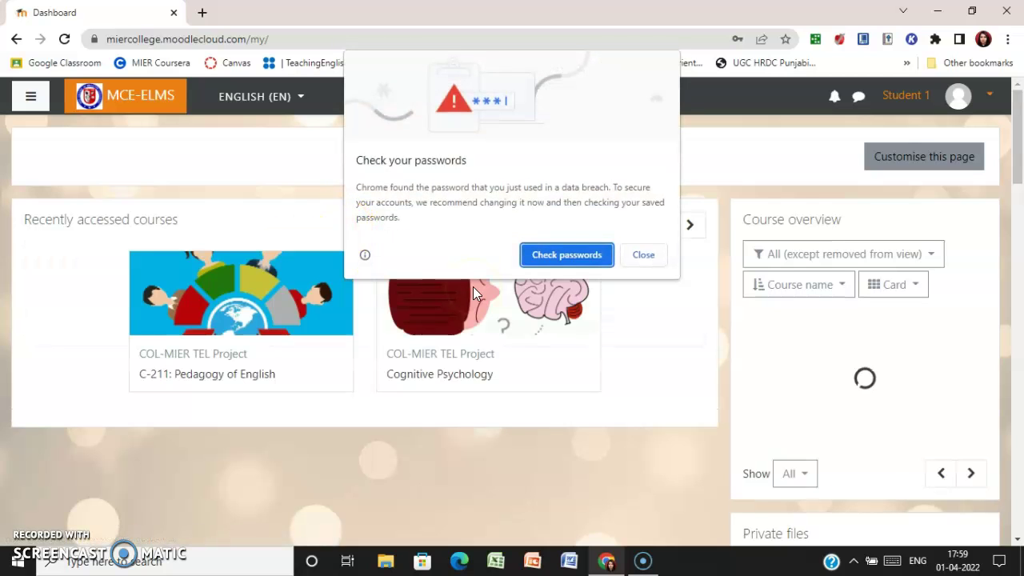
Step: Dismiss Chrome's breached-password warning and decline saving the password
{"action": "left_click", "coordinate": [650, 255]}
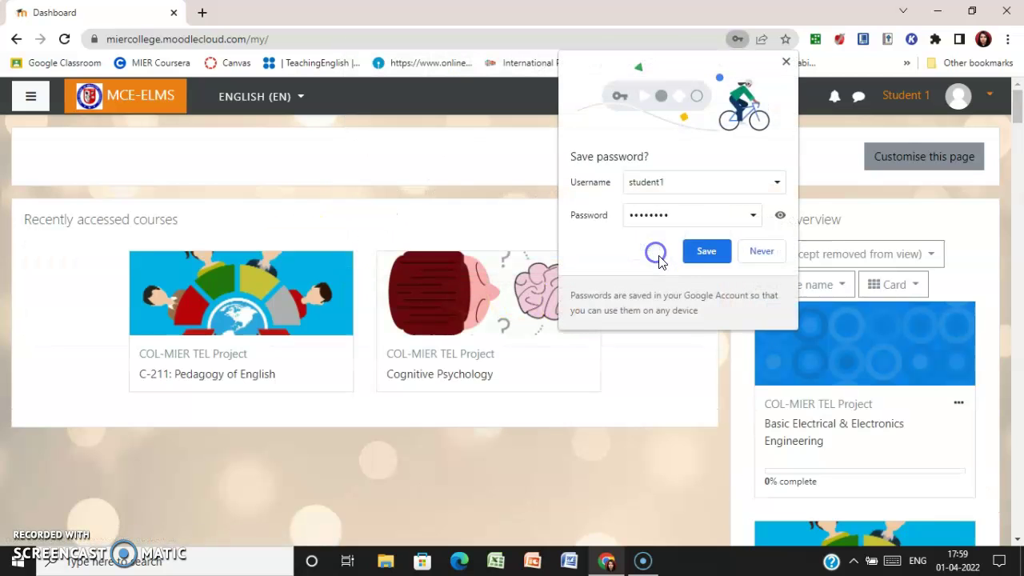
{"action": "left_click", "coordinate": [760, 252]}
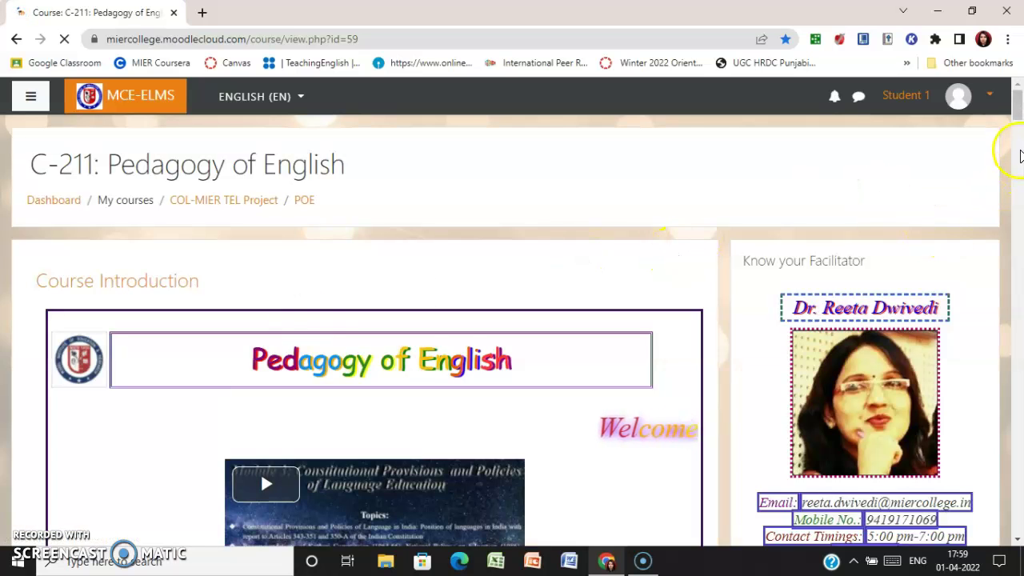
Step: Open the C-211: Pedagogy of English course and scroll down to Module 1
{"action": "left_click", "coordinate": [1018, 129]}
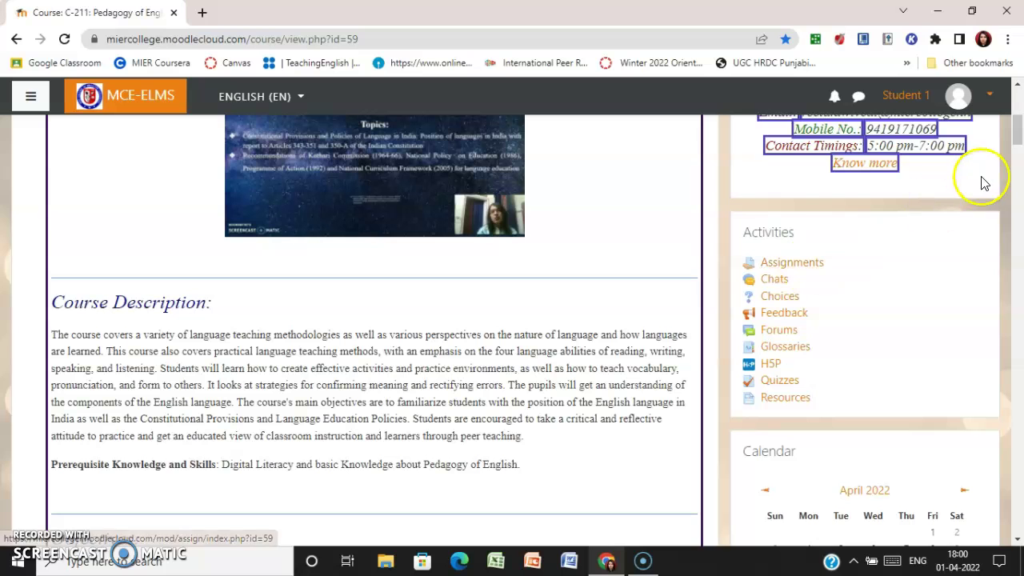
{"action": "left_click_drag", "start_coordinate": [1018, 124], "coordinate": [1018, 142]}
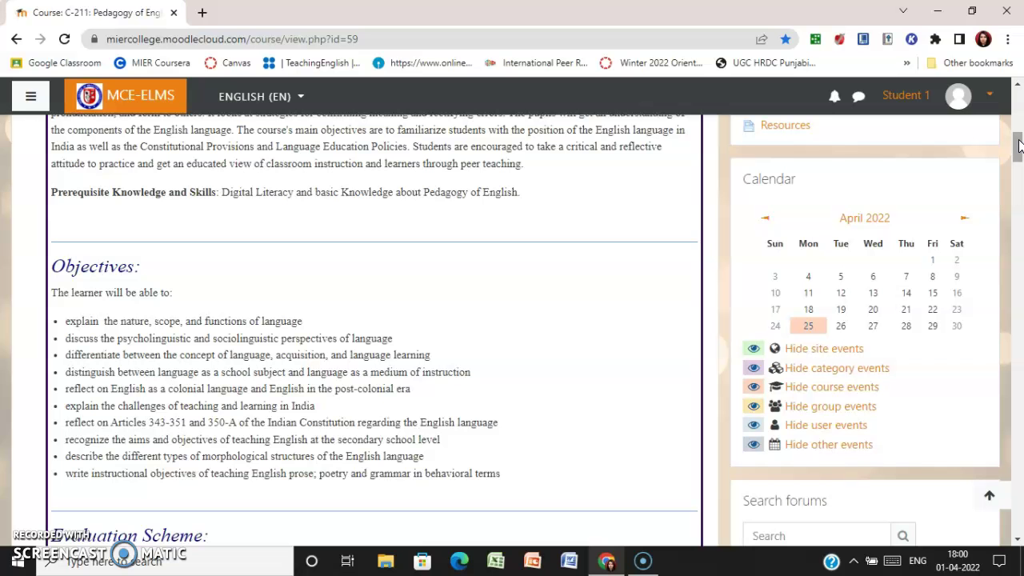
{"action": "left_click_drag", "start_coordinate": [1019, 144], "coordinate": [1019, 398]}
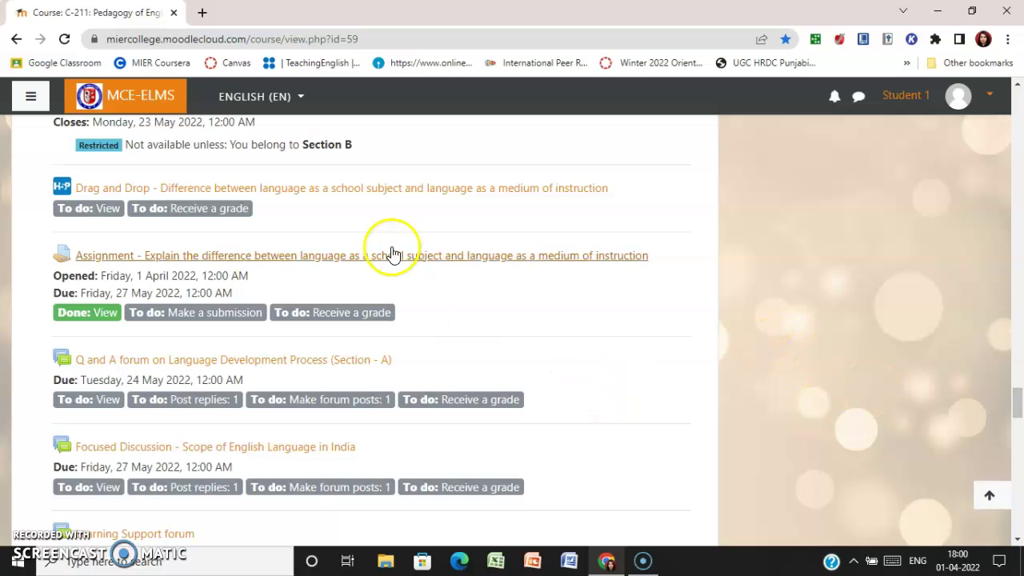
Step: Open the language-as-school-subject assignment and focus its comment box
{"action": "left_click", "coordinate": [369, 258]}
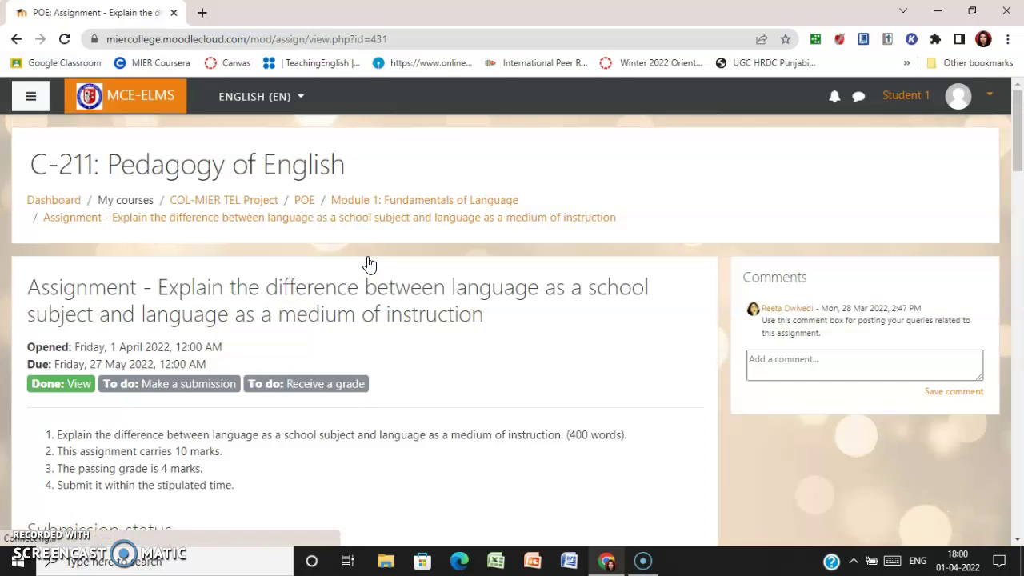
{"action": "left_click", "coordinate": [788, 355]}
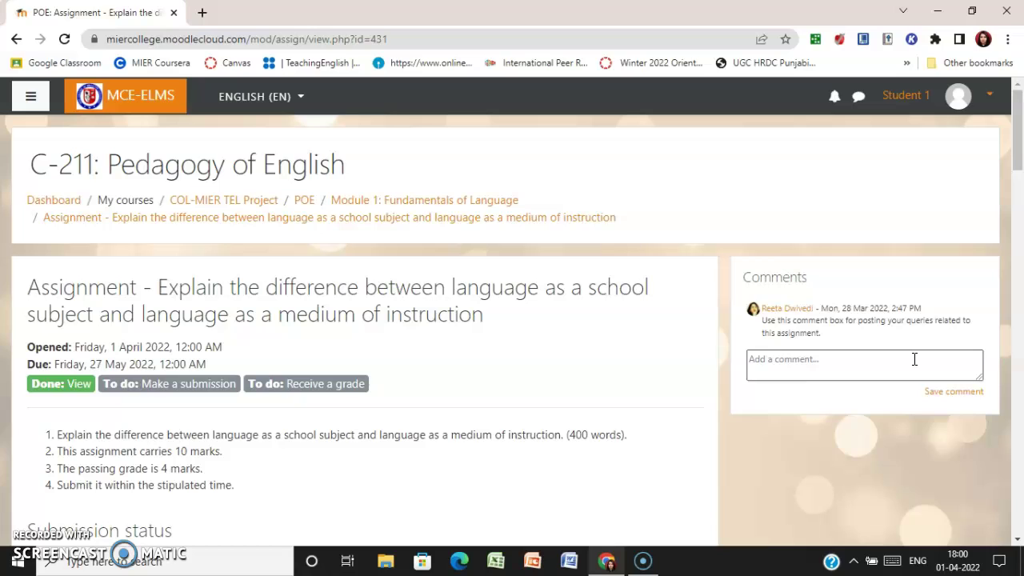
{"action": "left_click", "coordinate": [891, 364]}
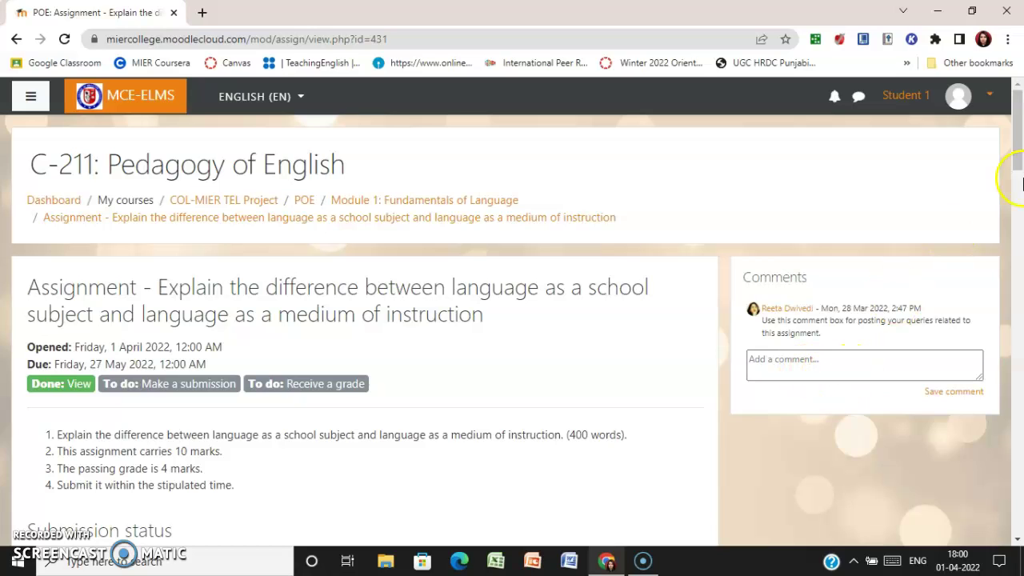
Step: Scroll past the grading rubric to the no-submission status and choose Add submission
{"action": "left_click_drag", "start_coordinate": [1019, 133], "coordinate": [1020, 185]}
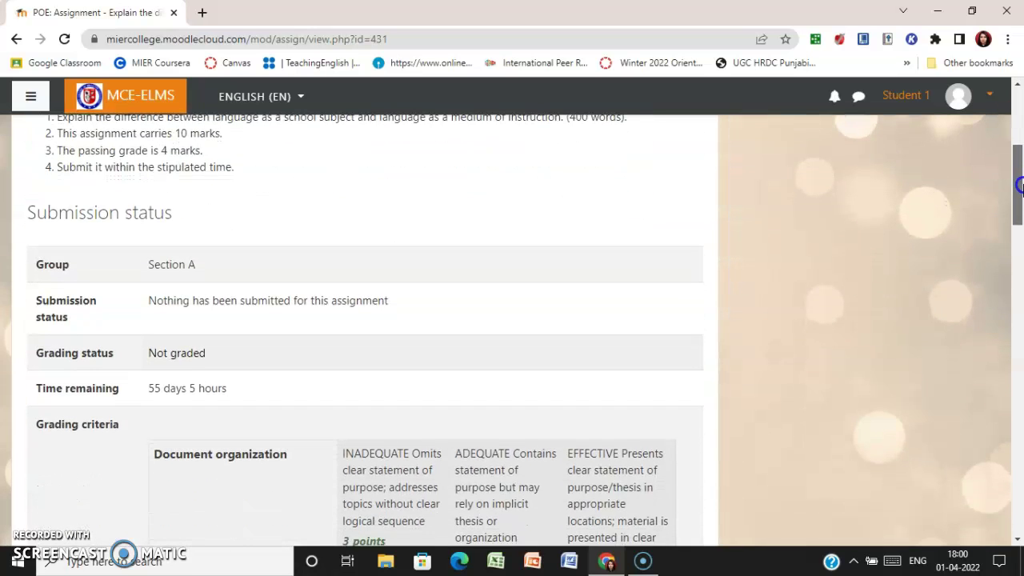
{"action": "left_click_drag", "start_coordinate": [1020, 186], "coordinate": [1018, 210]}
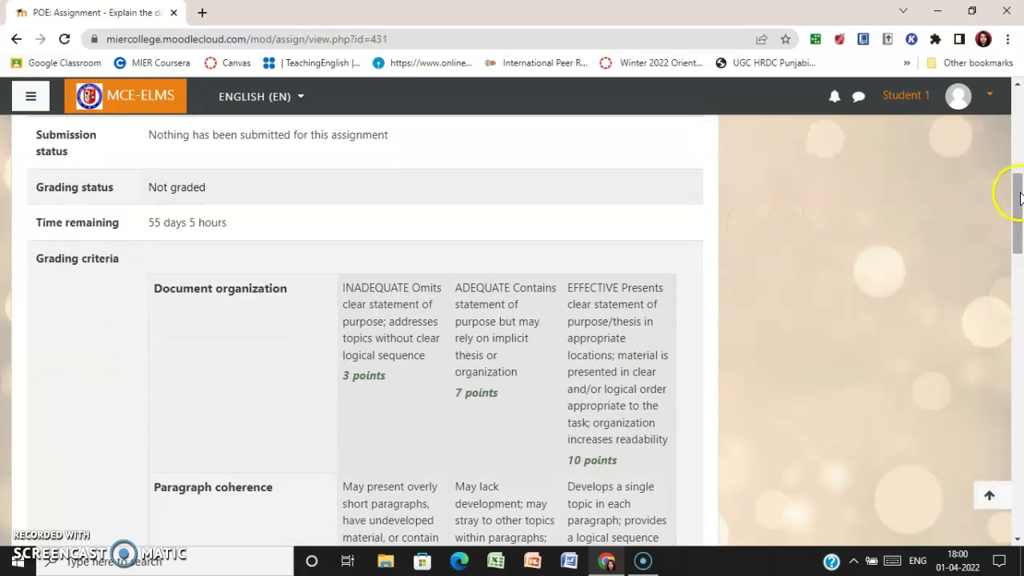
{"action": "left_click_drag", "start_coordinate": [1020, 199], "coordinate": [1019, 212]}
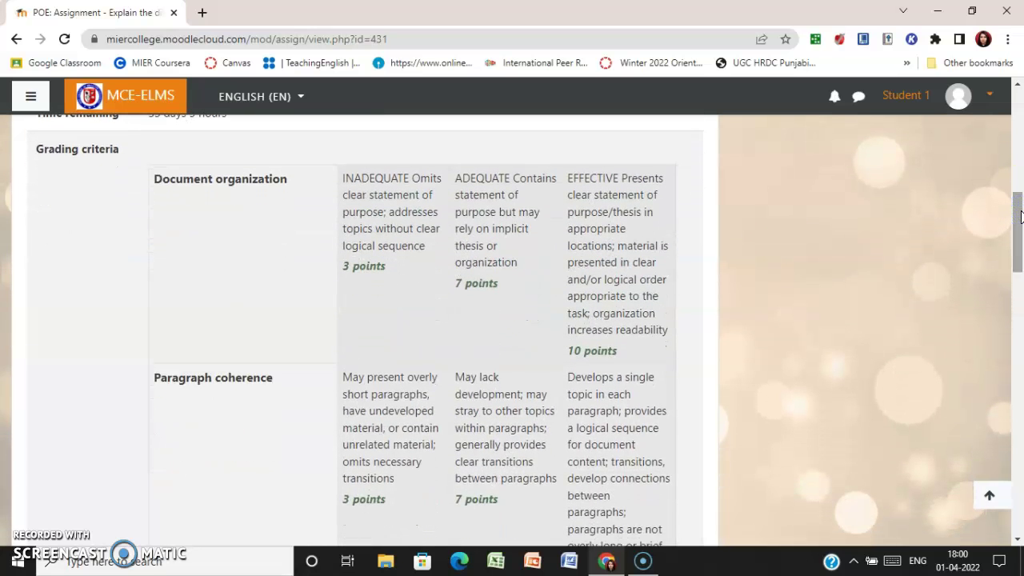
{"action": "left_click", "coordinate": [1019, 217]}
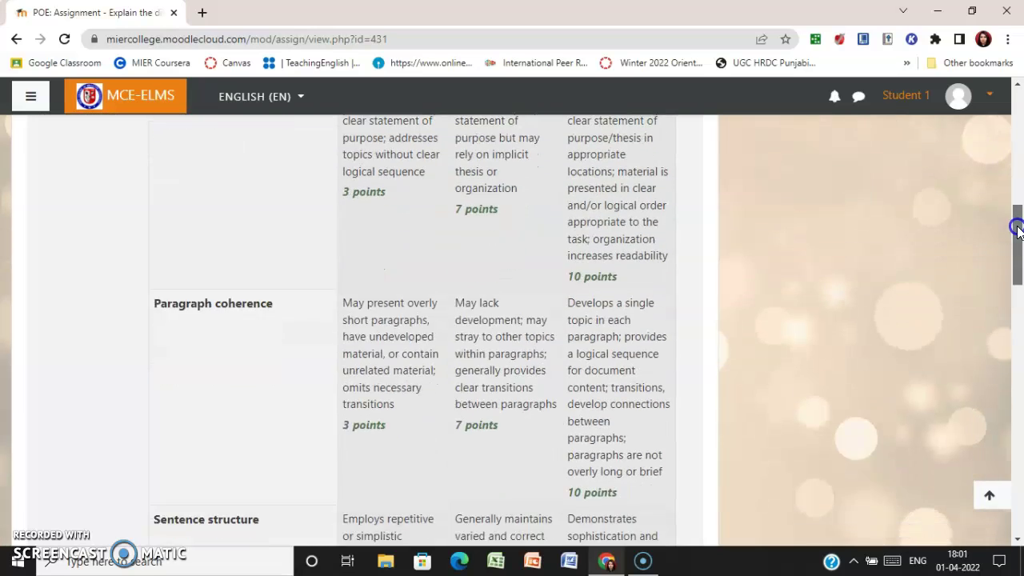
{"action": "left_click_drag", "start_coordinate": [1019, 219], "coordinate": [1018, 358]}
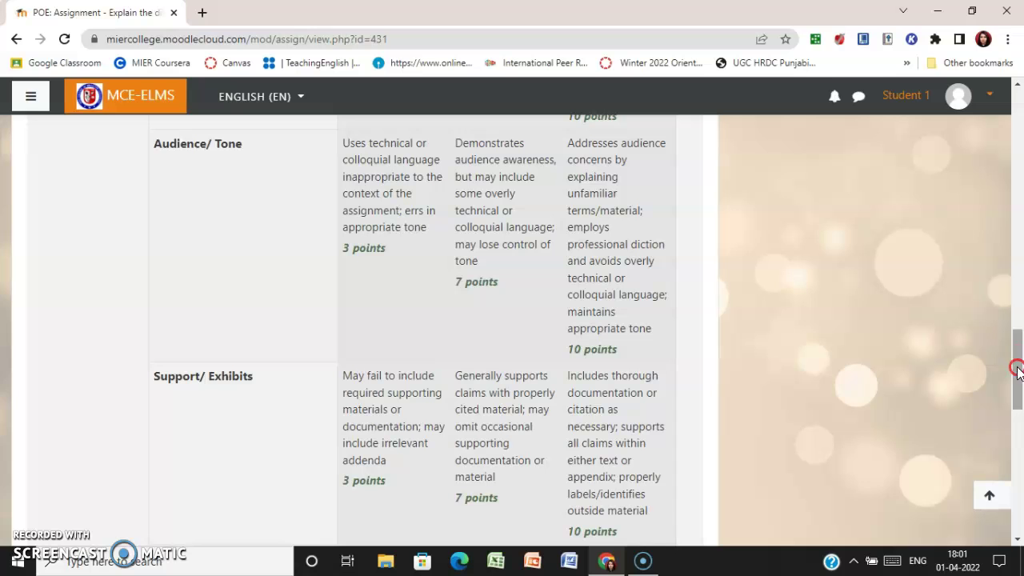
{"action": "right_click", "coordinate": [1017, 370]}
{"action": "left_click", "coordinate": [1014, 392]}
{"action": "left_click_drag", "start_coordinate": [1016, 393], "coordinate": [1019, 448]}
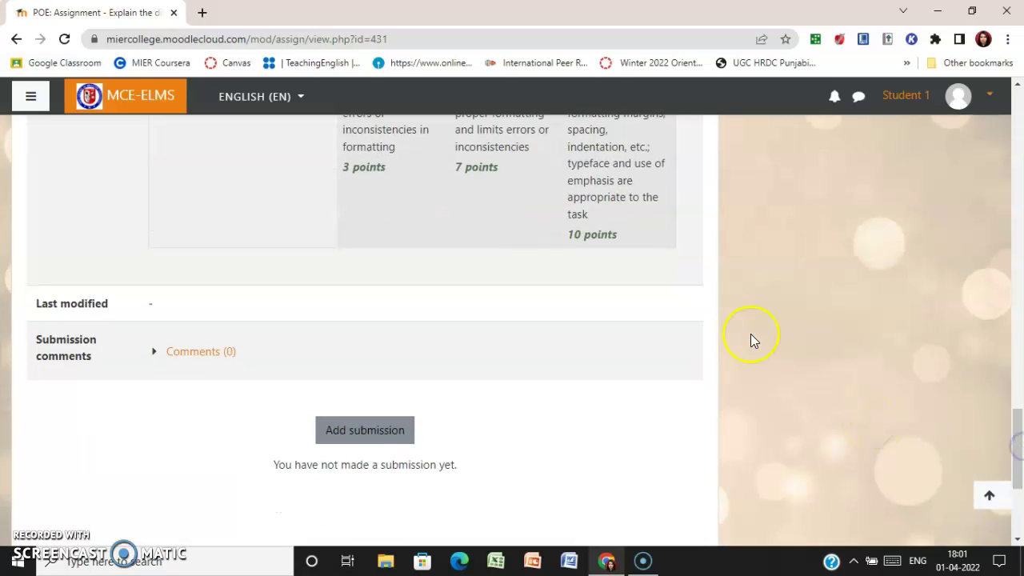
{"action": "left_click", "coordinate": [367, 432]}
{"action": "left_click", "coordinate": [387, 437]}
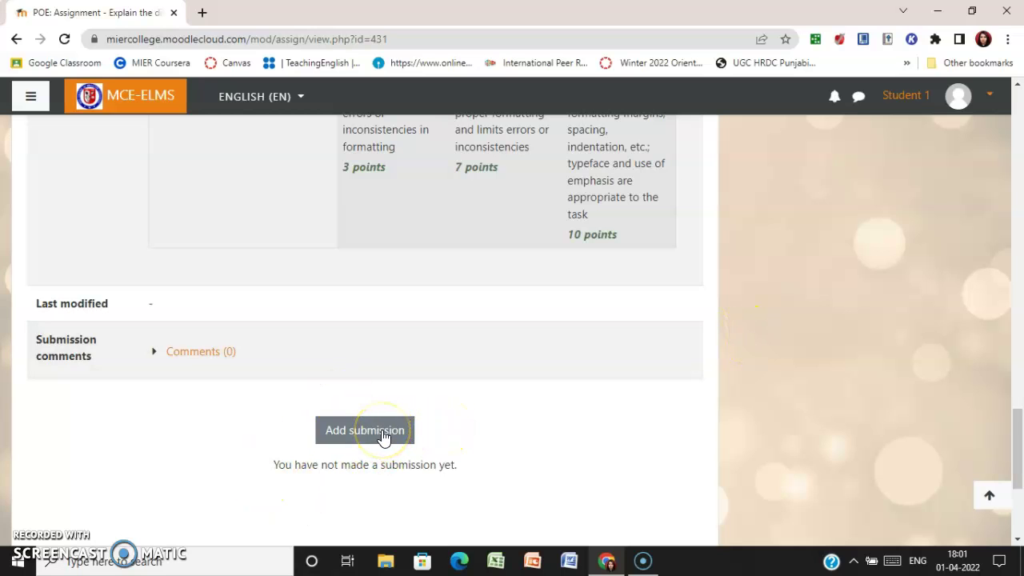
Step: Review the Edit submission form's online text and file upload areas, then return to POE
{"action": "left_click", "coordinate": [383, 436]}
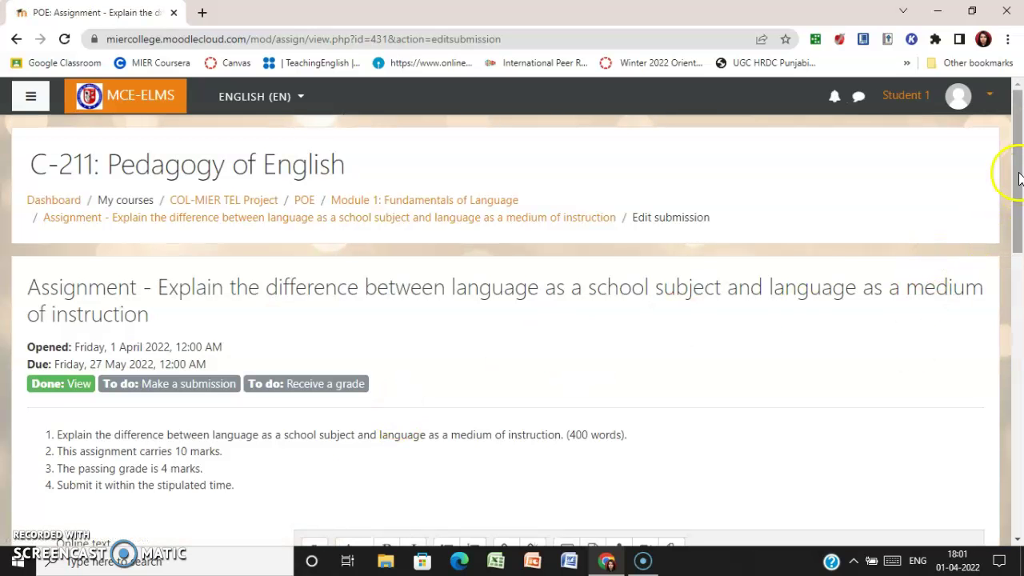
{"action": "left_click_drag", "start_coordinate": [1019, 171], "coordinate": [1019, 291]}
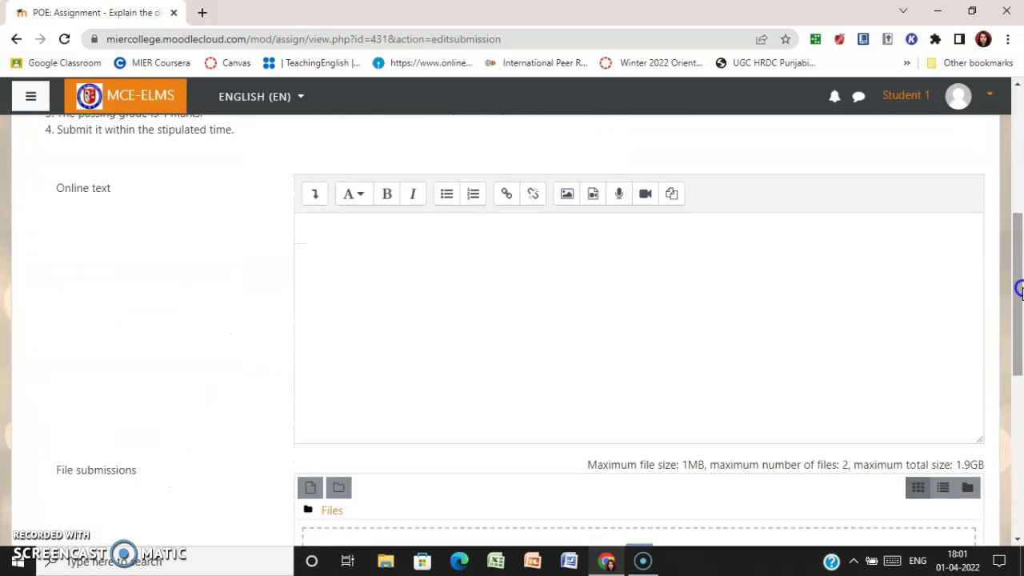
{"action": "left_click", "coordinate": [621, 340]}
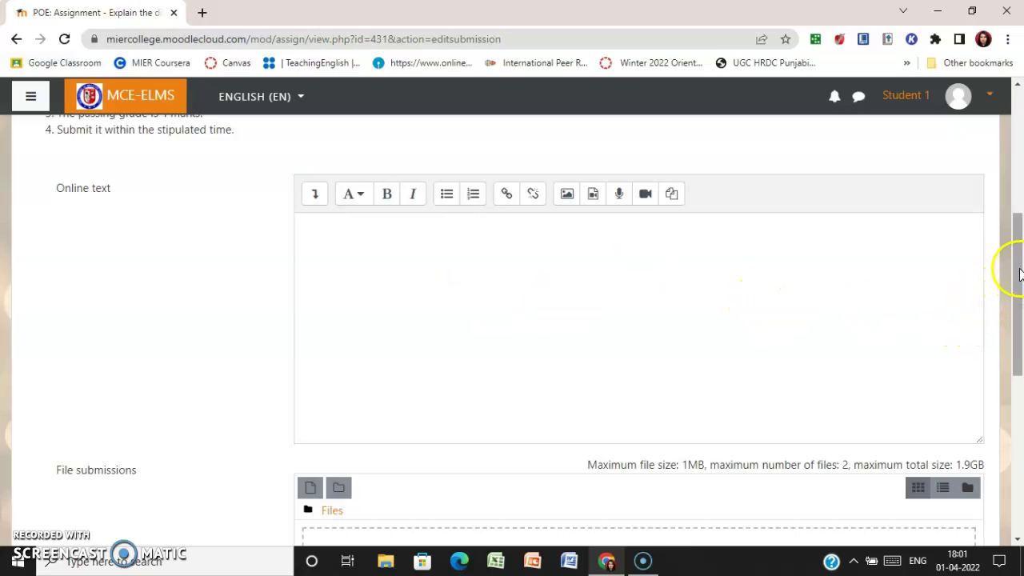
{"action": "left_click_drag", "start_coordinate": [1021, 270], "coordinate": [1019, 356]}
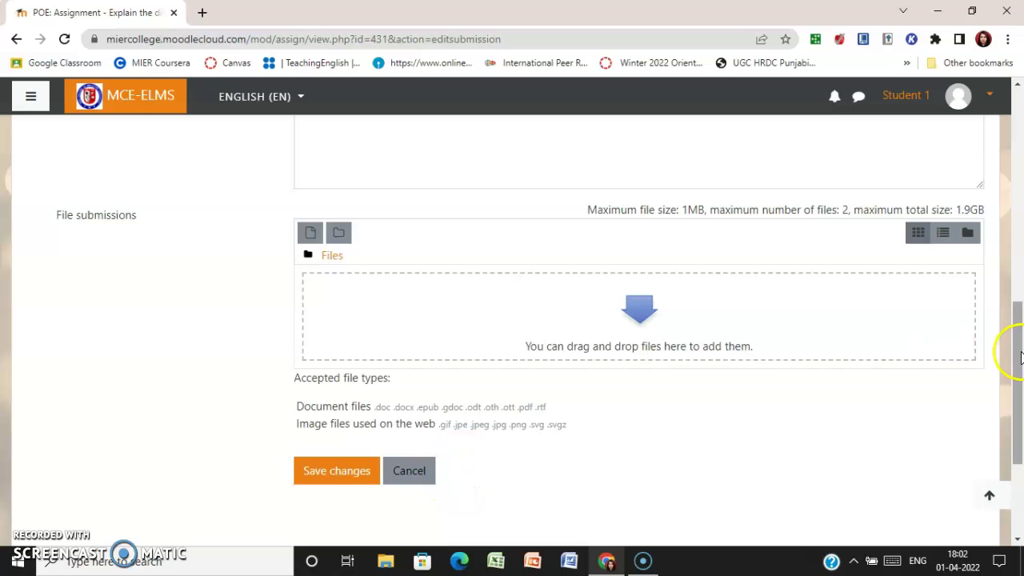
{"action": "left_click_drag", "start_coordinate": [1017, 356], "coordinate": [1015, 136]}
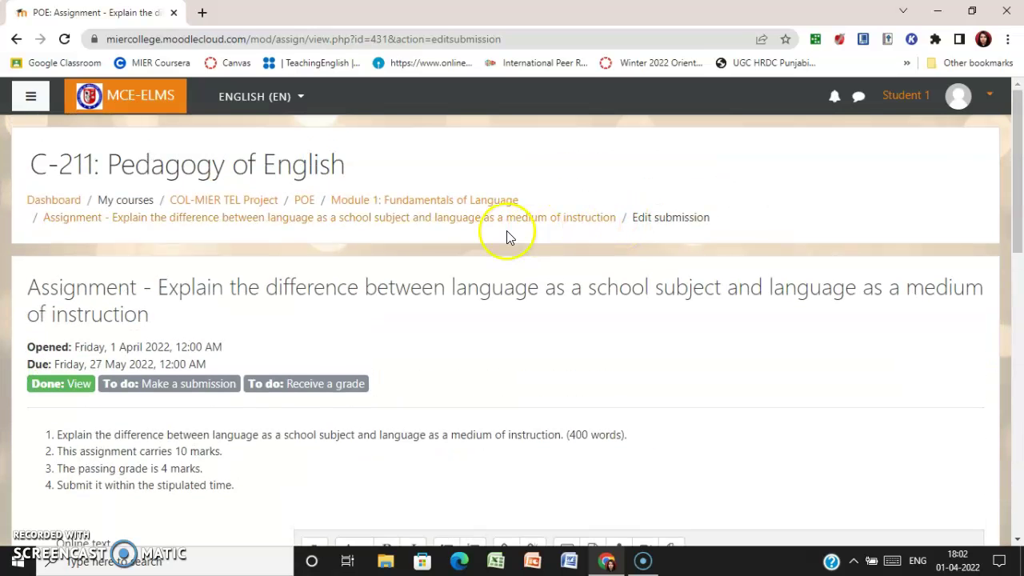
{"action": "left_click", "coordinate": [304, 205]}
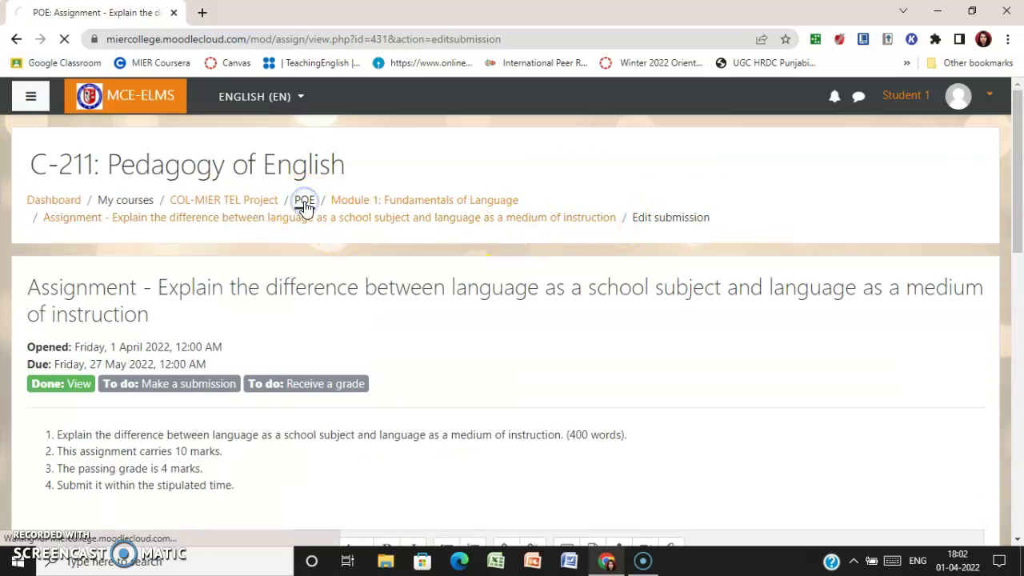